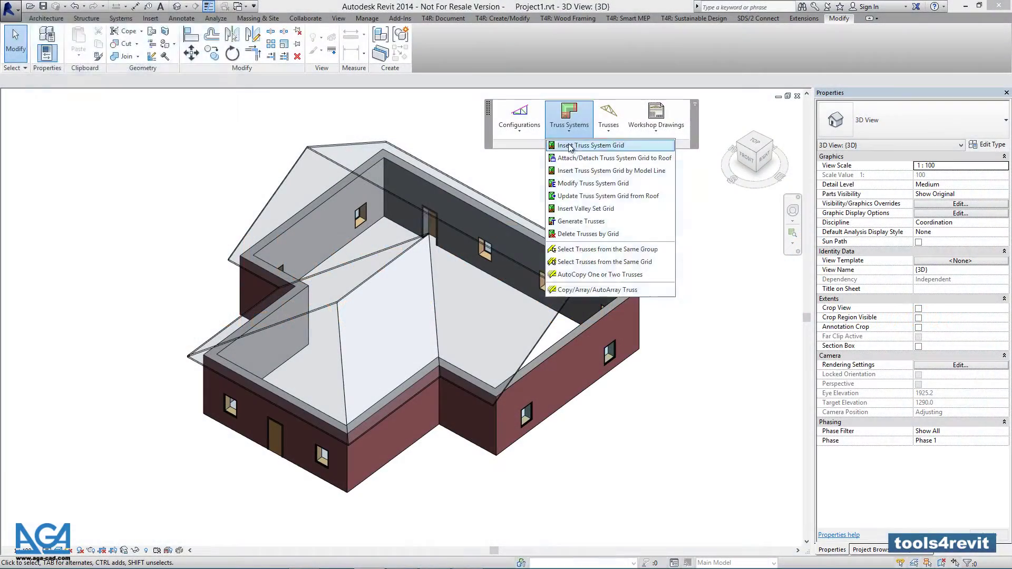
# Step: Insert a Step Down - HE-HG-JT-SB3000-TCH45x90 truss system grid on the front hip wing, attached to its end, left and right roof slope lines
pyautogui.click(42, 65)
pyautogui.click(266, 206)
pyautogui.click(104, 124)
pyautogui.click(227, 378)
pyautogui.click(104, 186)
pyautogui.click(221, 332)
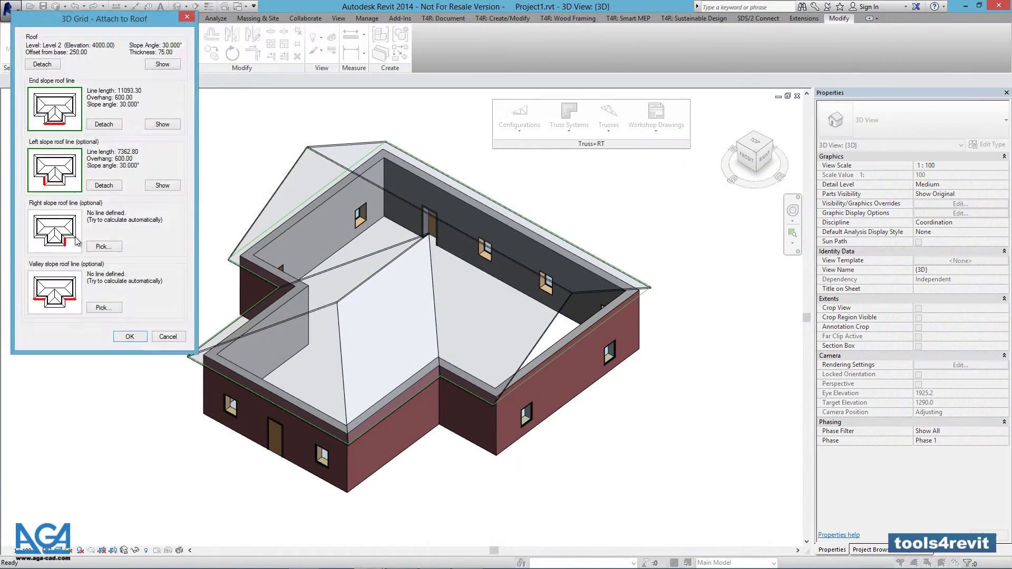
pyautogui.click(104, 246)
pyautogui.click(379, 421)
pyautogui.click(139, 337)
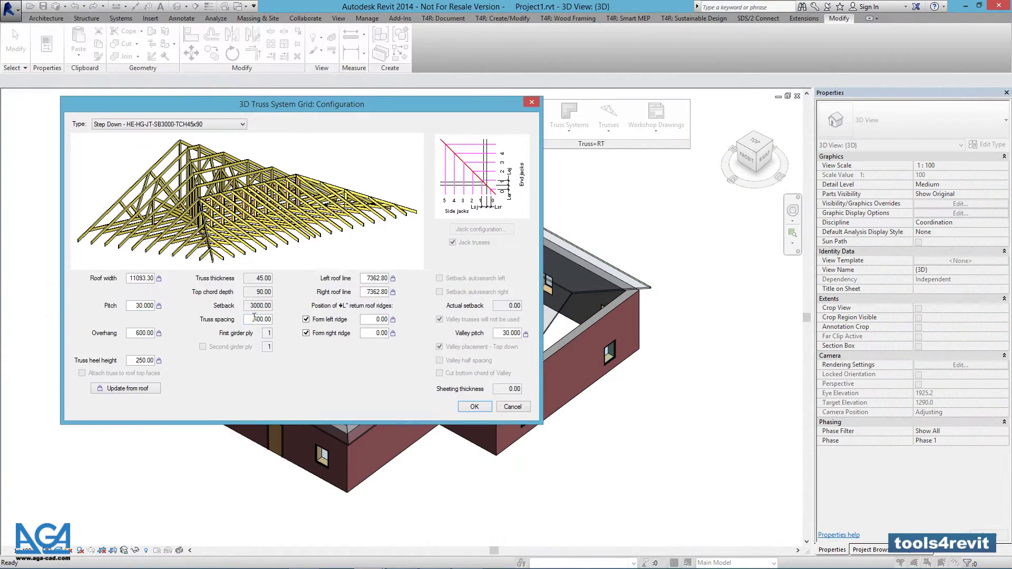
pyautogui.click(473, 407)
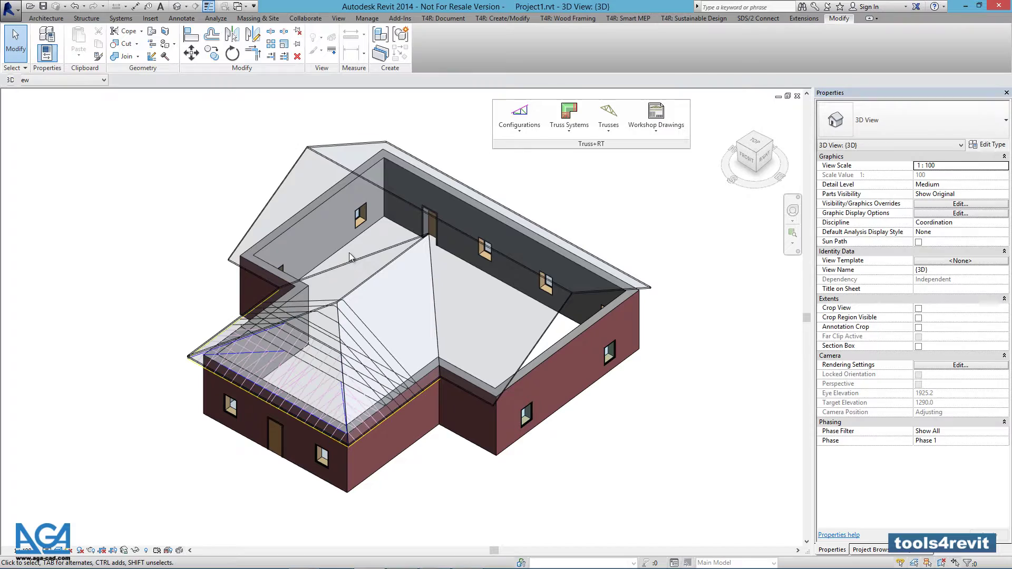
# Step: Modify the wing's hip end grid to allow valley trusses and insert its valley set grid over the main roof
pyautogui.click(380, 340)
pyautogui.click(566, 127)
pyautogui.click(573, 184)
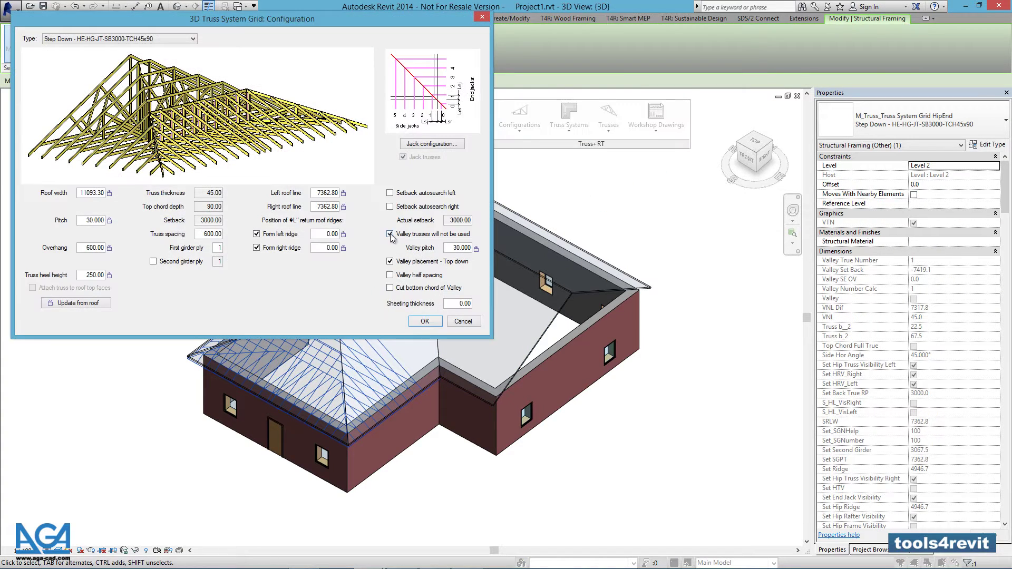
pyautogui.click(391, 232)
pyautogui.click(424, 321)
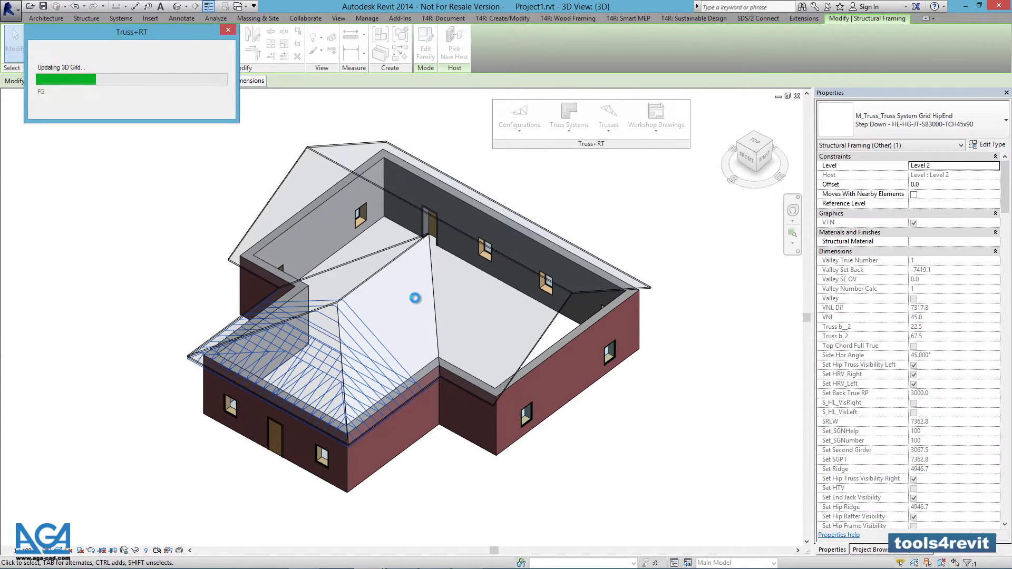
pyautogui.click(564, 128)
pyautogui.click(562, 207)
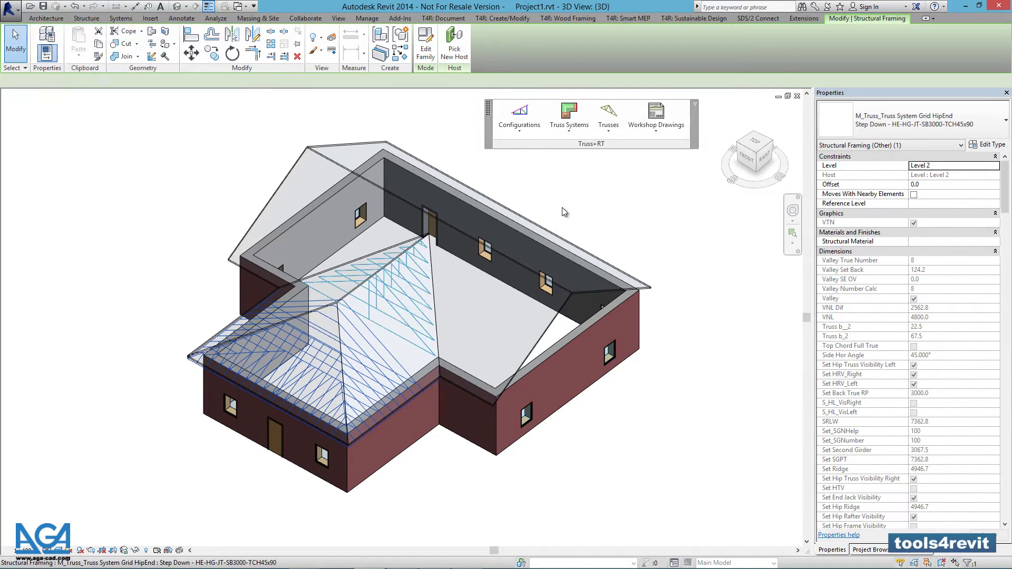
pyautogui.click(562, 207)
# Step: Insert a Step Down - GE- -JR-SB0-TCH35x90 truss system grid at the main roof's right gable end, attached to its roof slope lines
pyautogui.click(568, 126)
pyautogui.click(572, 147)
pyautogui.click(39, 64)
pyautogui.click(52, 65)
pyautogui.click(269, 203)
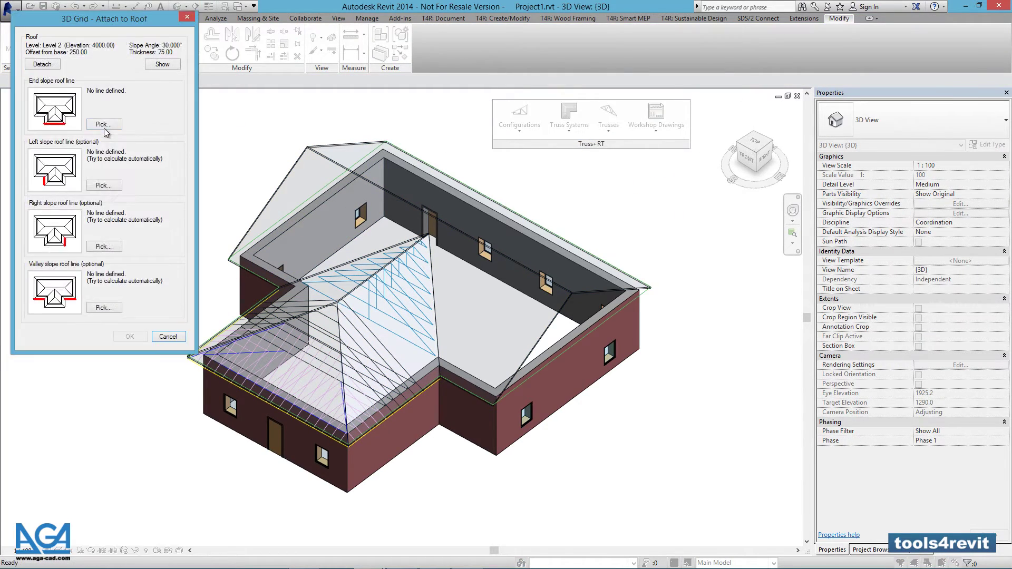
pyautogui.click(104, 125)
pyautogui.click(269, 401)
pyautogui.click(104, 185)
pyautogui.click(235, 322)
pyautogui.click(104, 246)
pyautogui.click(395, 411)
pyautogui.click(104, 306)
pyautogui.click(467, 390)
pyautogui.click(130, 334)
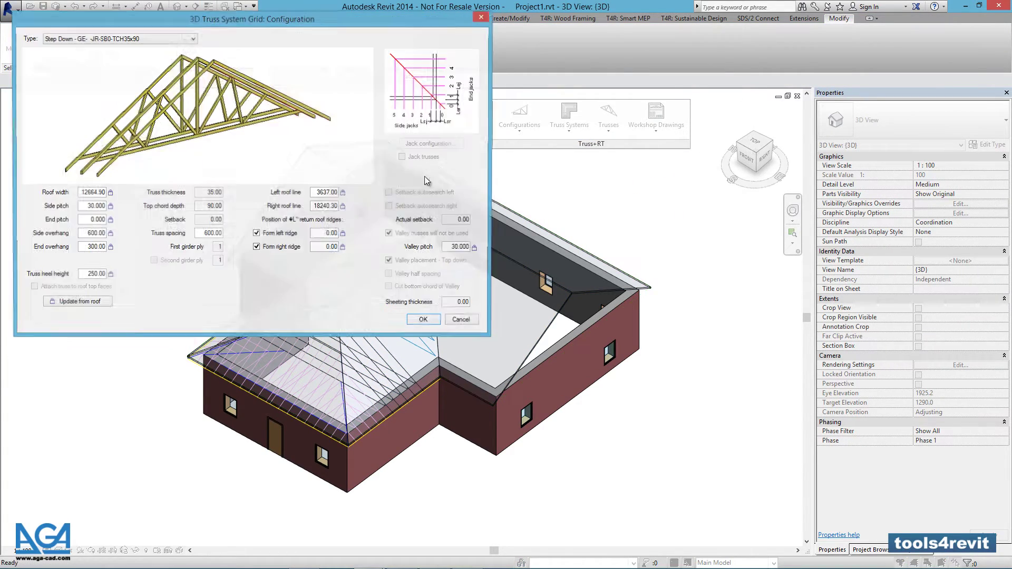
pyautogui.click(426, 319)
# Step: Insert a matching gable end truss system grid at the main roof's left gable end, attached to the roof
pyautogui.keyDown('shift'); pyautogui.moveTo(353, 279); pyautogui.dragTo(502, 240, button='middle'); pyautogui.keyUp('shift')
pyautogui.click(569, 127)
pyautogui.click(572, 148)
pyautogui.click(40, 64)
pyautogui.click(327, 274)
pyautogui.click(130, 335)
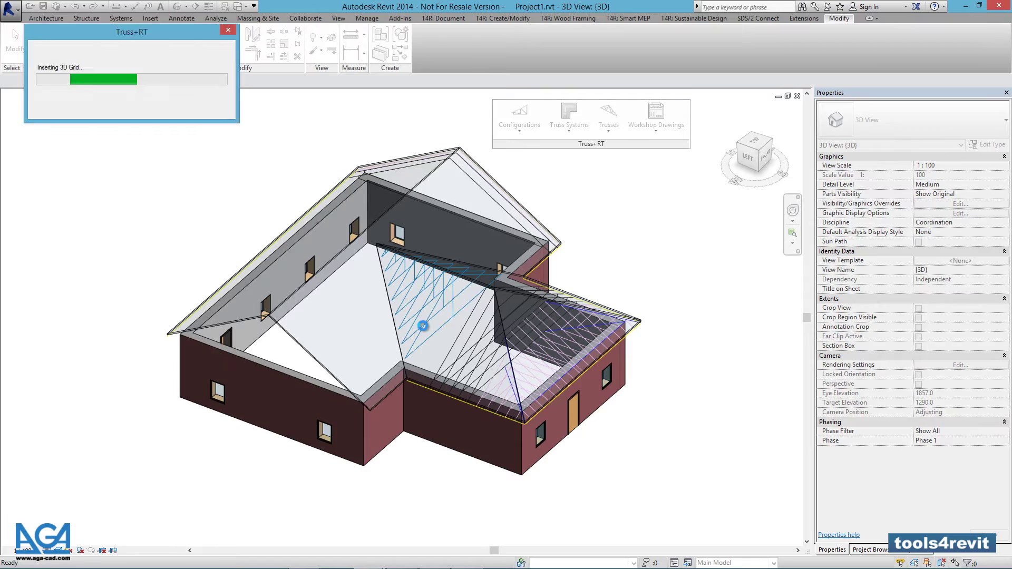
pyautogui.keyDown('shift'); pyautogui.moveTo(572, 432); pyautogui.dragTo(420, 448, button='middle'); pyautogui.keyUp('shift')
pyautogui.moveTo(414, 329); pyautogui.dragTo(425, 453, button='middle')
pyautogui.click(400, 364)
pyautogui.click(568, 126)
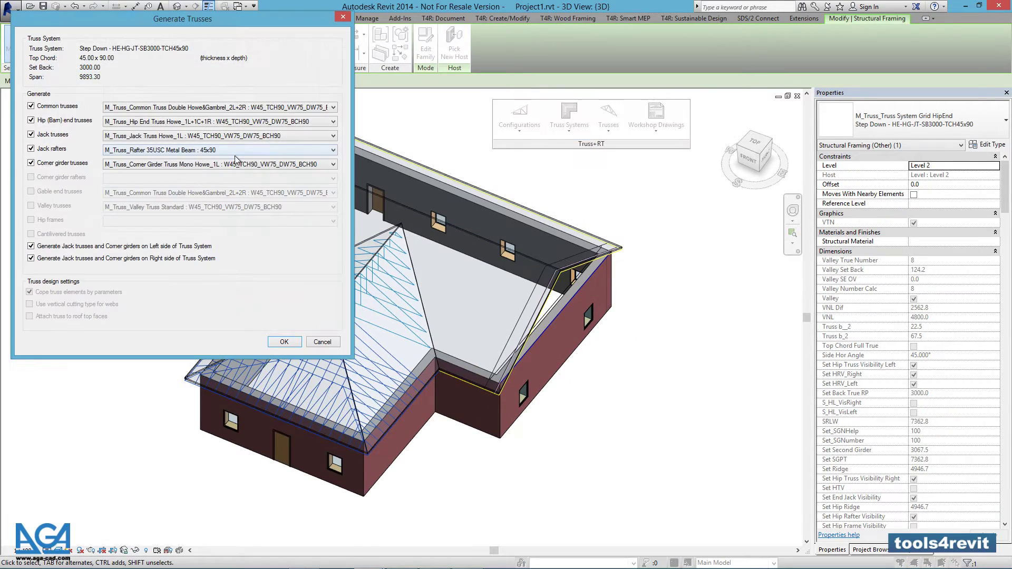
pyautogui.click(331, 348)
# Step: Change the front wing's hip end grid type to Step Down - HE-HG-JT-SB2400-TCH35x90
pyautogui.click(569, 126)
pyautogui.click(584, 184)
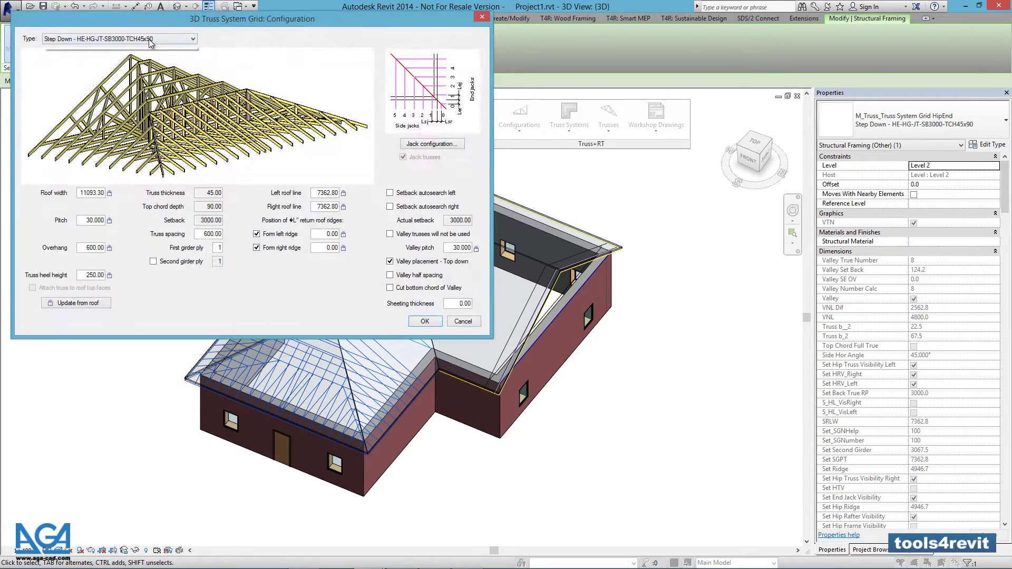
pyautogui.click(153, 39)
pyautogui.click(153, 40)
pyautogui.click(422, 320)
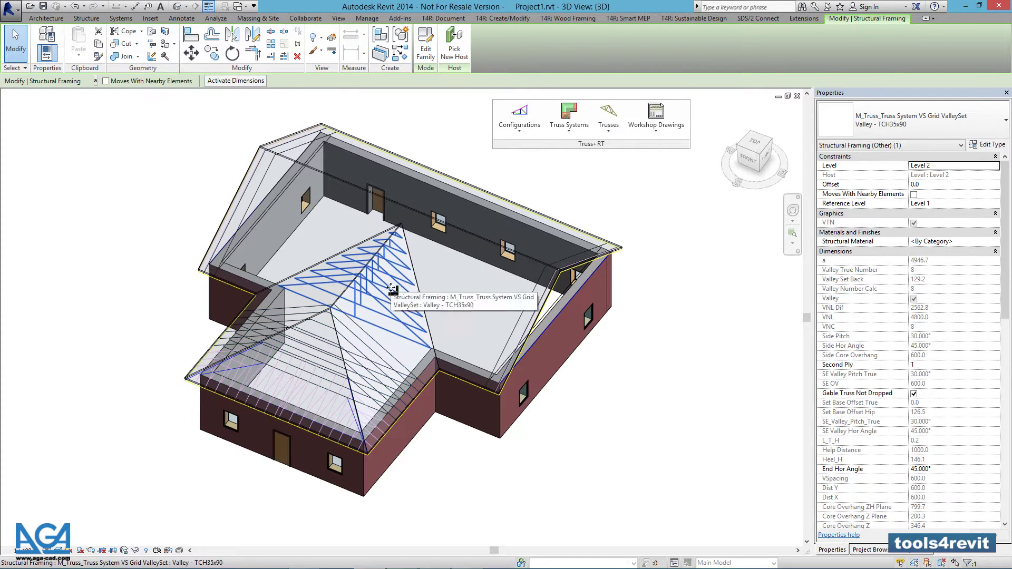
# Step: Generate the trusses for the front wing's hip end grid and for the valley set grid
pyautogui.click(403, 413)
pyautogui.click(570, 117)
pyautogui.click(584, 221)
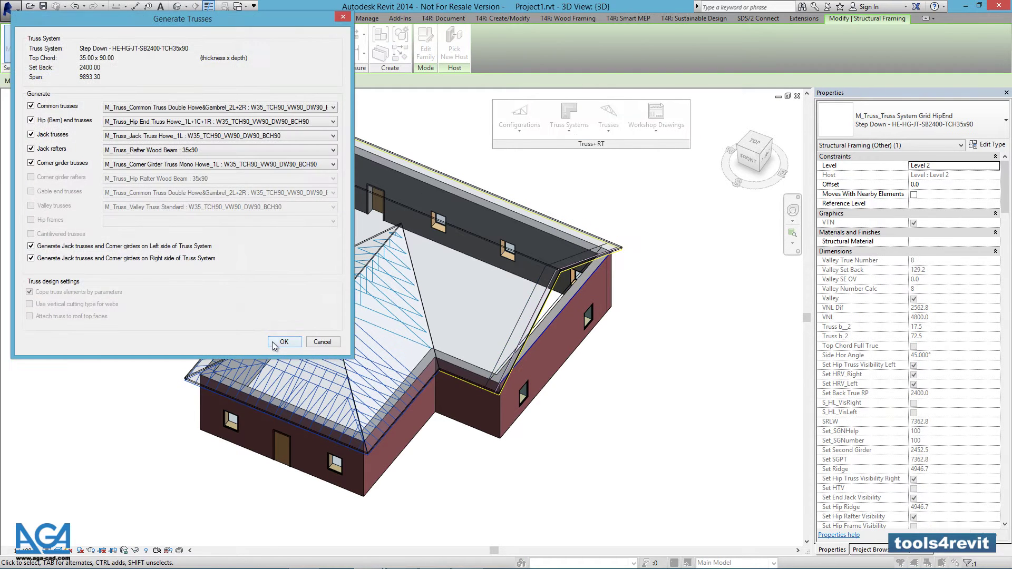
pyautogui.click(277, 343)
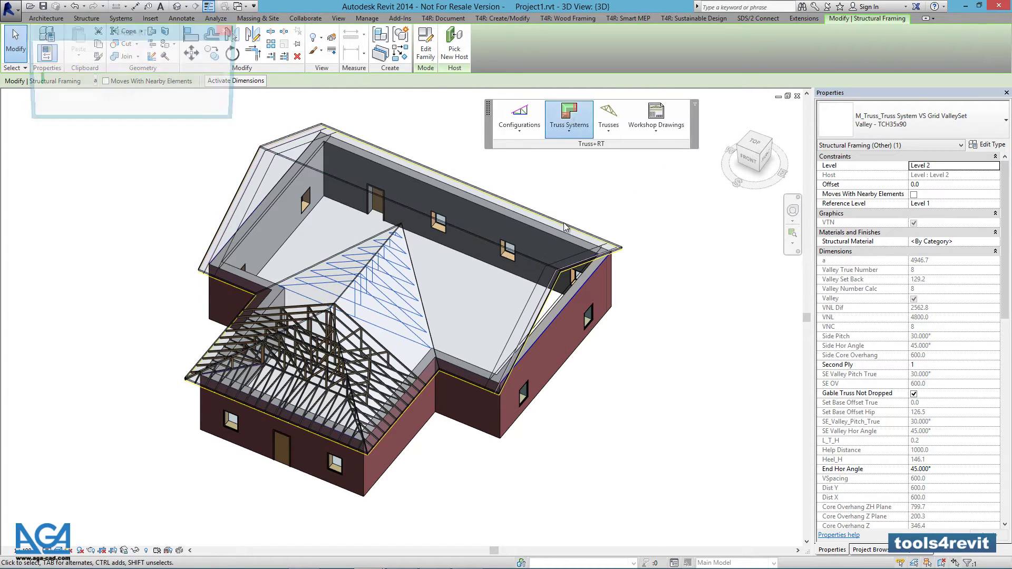
pyautogui.click(283, 318)
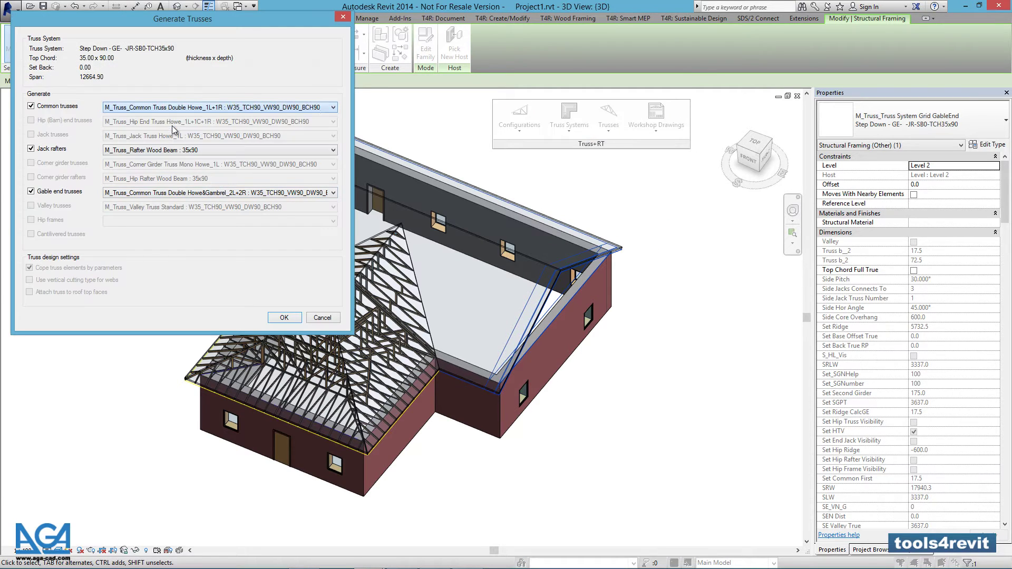
# Step: Try generating the right gable end grid with Common Truss Double Howe&Gambrel_2L+2R gable end trusses, and delete the generated trusses by grid
pyautogui.click(284, 317)
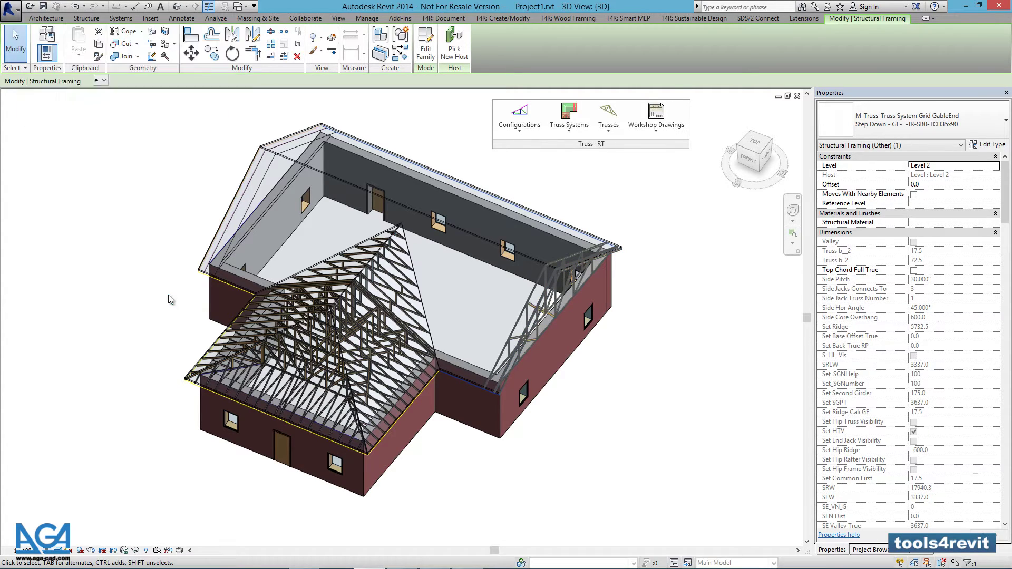
pyautogui.click(628, 353)
pyautogui.keyDown('shift'); pyautogui.moveTo(628, 353); pyautogui.dragTo(565, 345, button='middle'); pyautogui.keyUp('shift')
pyautogui.click(560, 271)
pyautogui.click(570, 125)
pyautogui.click(577, 234)
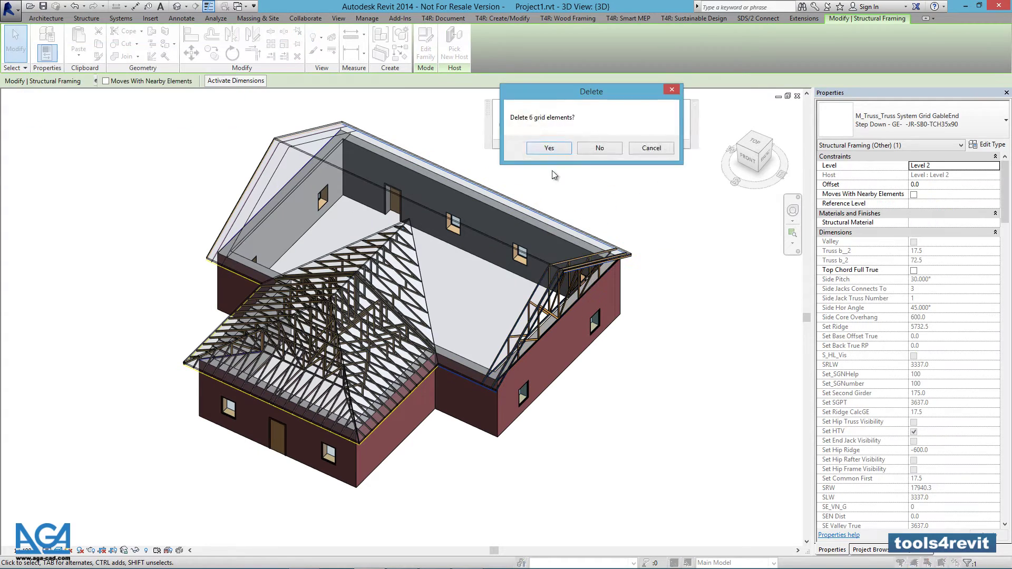
pyautogui.click(548, 147)
# Step: Generate the right gable end grid's trusses using M_Truss_Gable Truss Common&Gambrel_Drop Top_2L+2R as the gable end truss
pyautogui.click(558, 270)
pyautogui.click(569, 125)
pyautogui.click(572, 183)
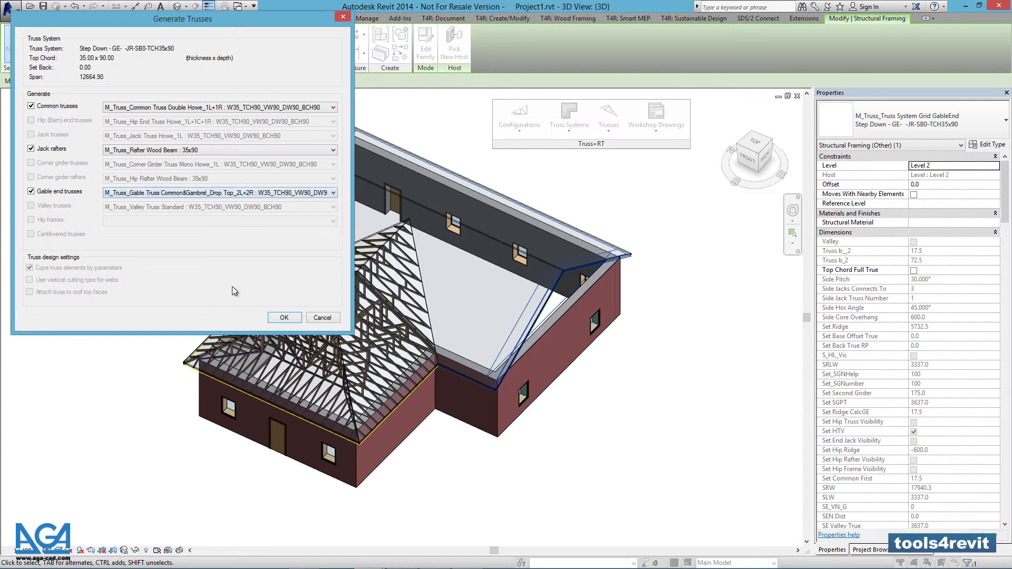
pyautogui.click(262, 314)
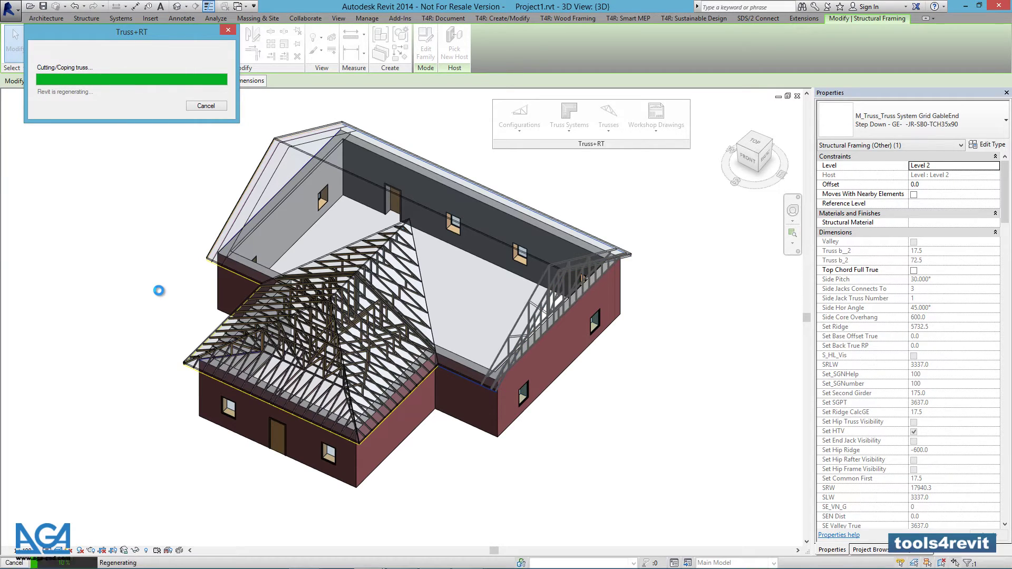
# Step: Generate the trusses for the gable end grid at the main roof's left end
pyautogui.keyDown('shift'); pyautogui.moveTo(160, 299); pyautogui.dragTo(302, 349, button='middle'); pyautogui.keyUp('shift')
pyautogui.click(278, 377)
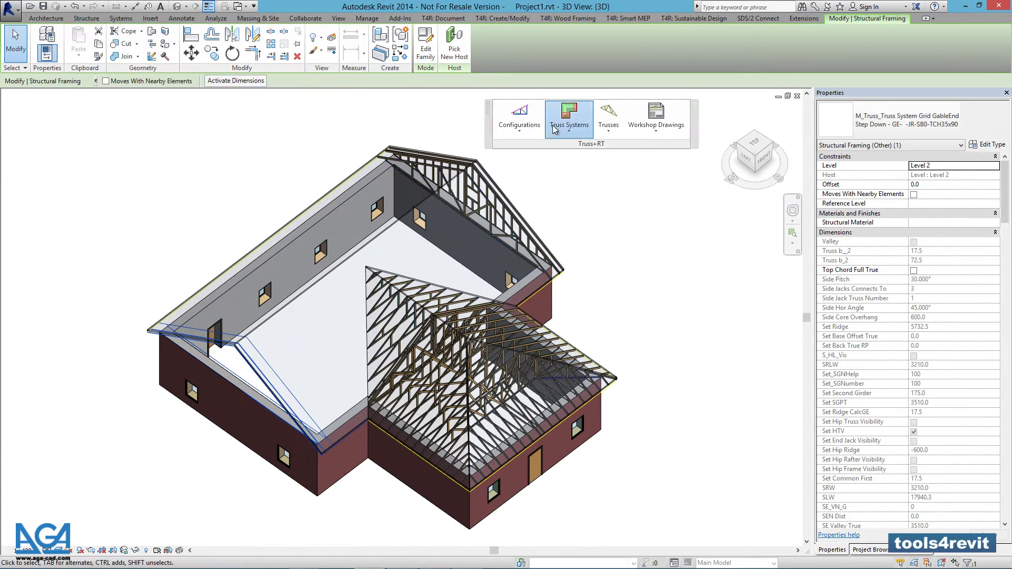
pyautogui.click(571, 119)
pyautogui.click(284, 318)
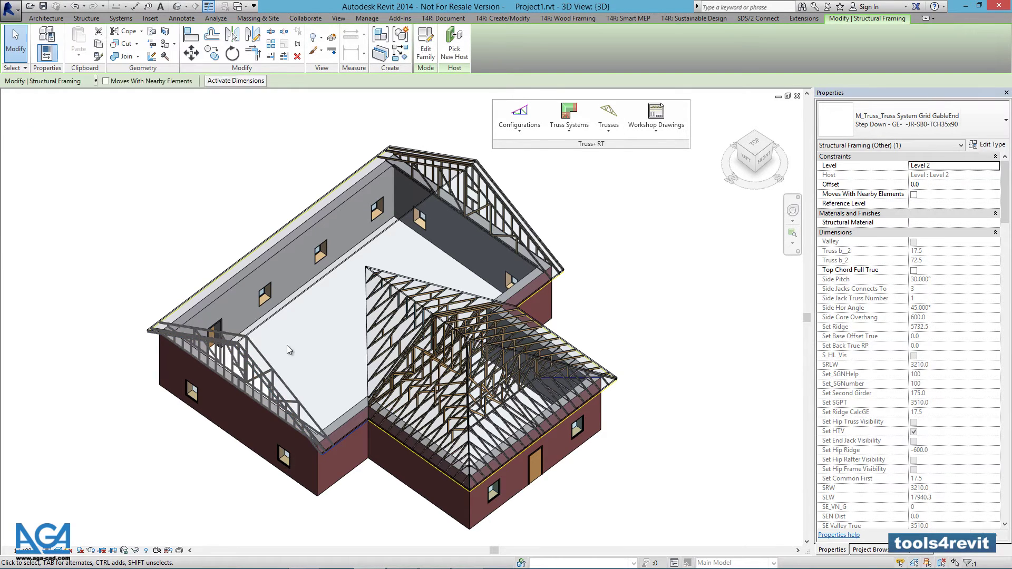
# Step: Copy the common trusses along the main roof to fill the span between the two gable ends
pyautogui.click(569, 119)
pyautogui.click(582, 263)
pyautogui.press('Return')
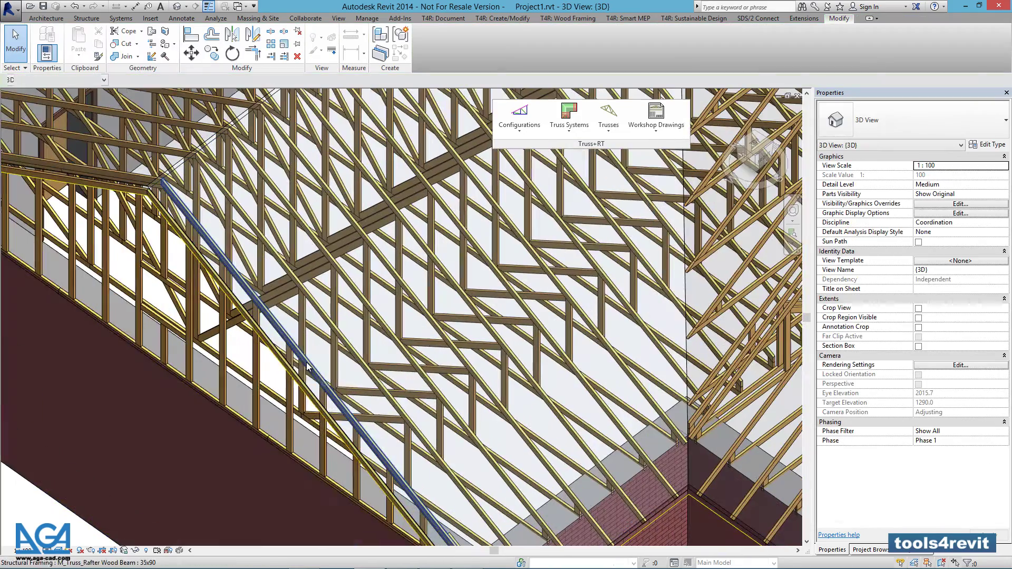
# Step: Frame the two outer rafters on the left gable's front slope with M_Truss_Wood Web : 40x100 members at 600 spacing and 600 start offset
pyautogui.click(295, 364)
pyautogui.click(608, 119)
pyautogui.click(631, 335)
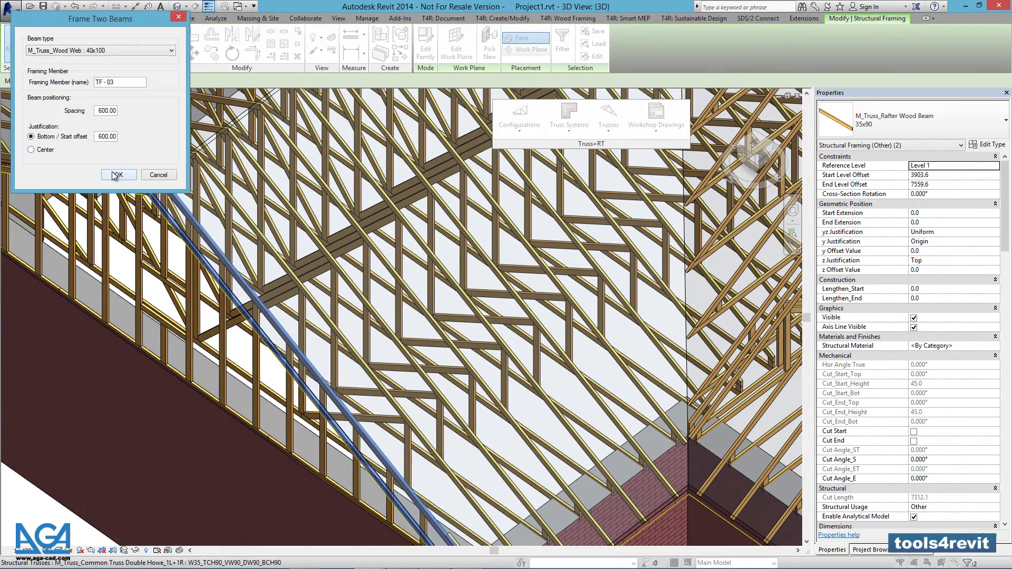
pyautogui.click(117, 51)
pyautogui.click(113, 161)
pyautogui.click(119, 175)
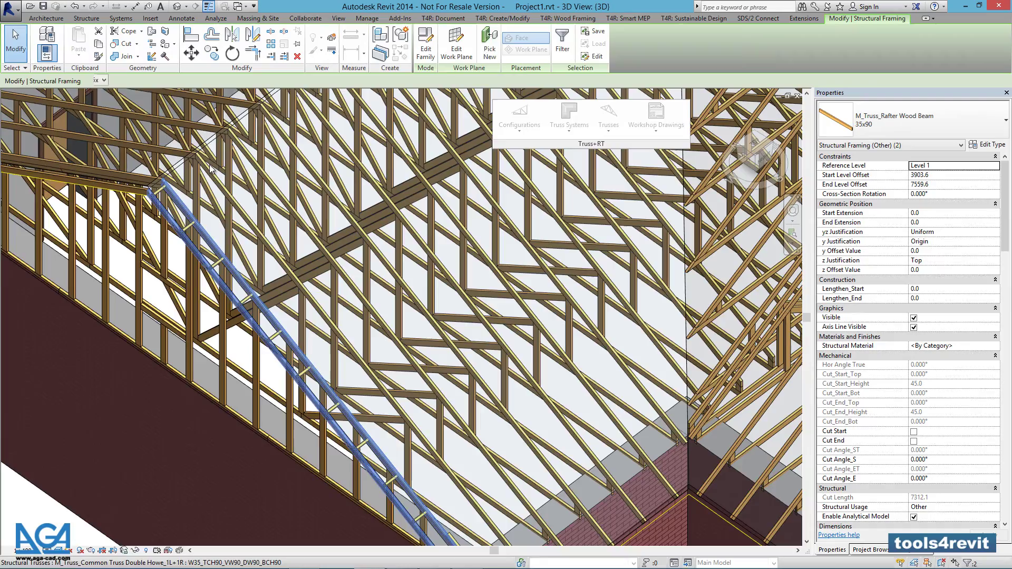
# Step: Frame the two outer rafters on the left gable's rear slope using the Frame Two Beams command
pyautogui.scroll(-3, 242, 321)
pyautogui.keyDown('shift'); pyautogui.moveTo(237, 332); pyautogui.dragTo(275, 306, button='middle'); pyautogui.keyUp('shift')
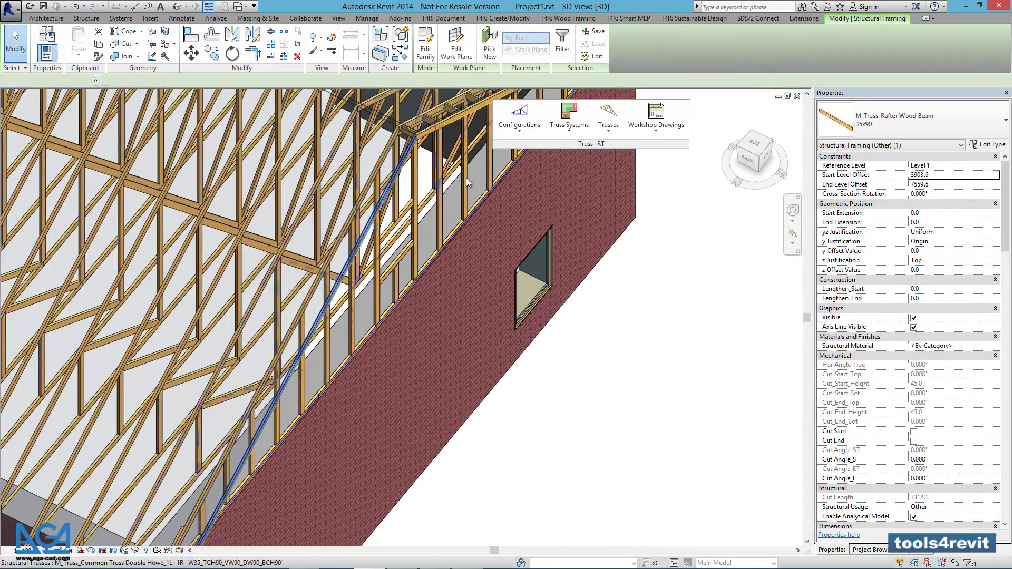
pyautogui.click(609, 115)
pyautogui.click(632, 336)
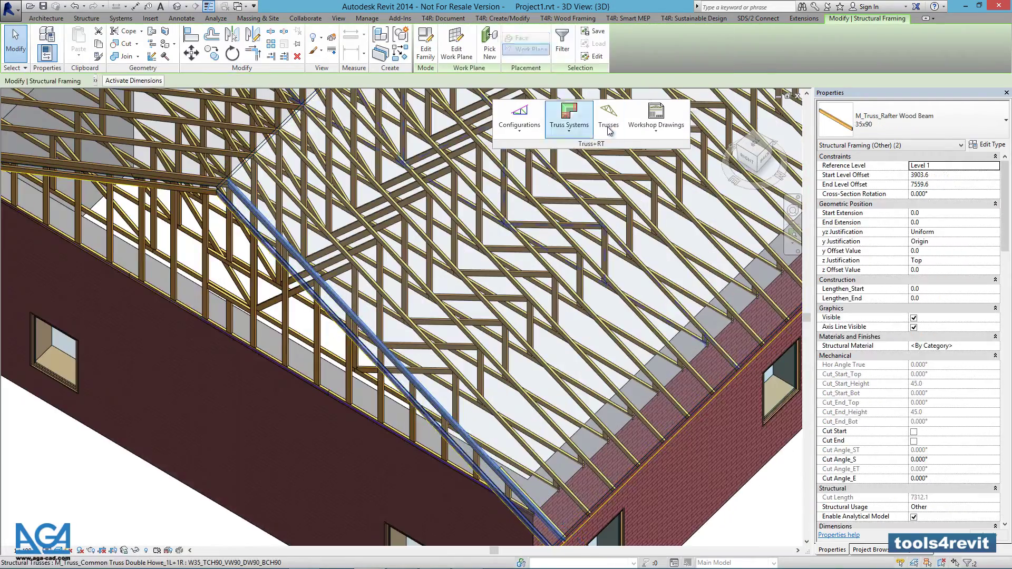
# Step: Frame the two outer rafters on the rear slope of the right gable end
pyautogui.click(609, 115)
pyautogui.click(631, 335)
pyautogui.click(118, 174)
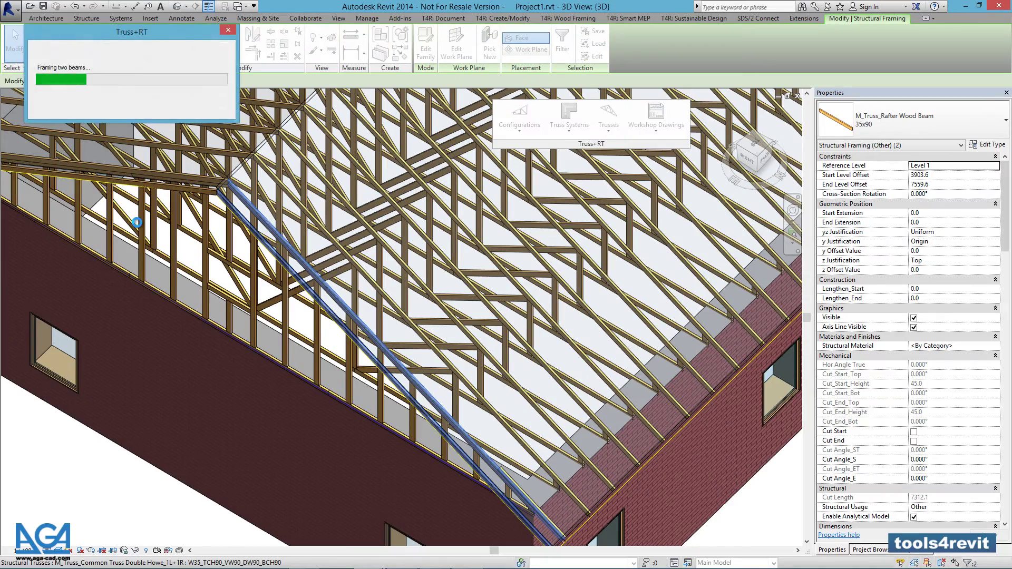
# Step: Frame the outer rafter pair on the right gable's remaining slope
pyautogui.click(202, 190)
pyautogui.keyDown('ctrl'); pyautogui.click(204, 177); pyautogui.keyUp('ctrl')
pyautogui.click(609, 115)
pyautogui.click(632, 335)
pyautogui.click(119, 175)
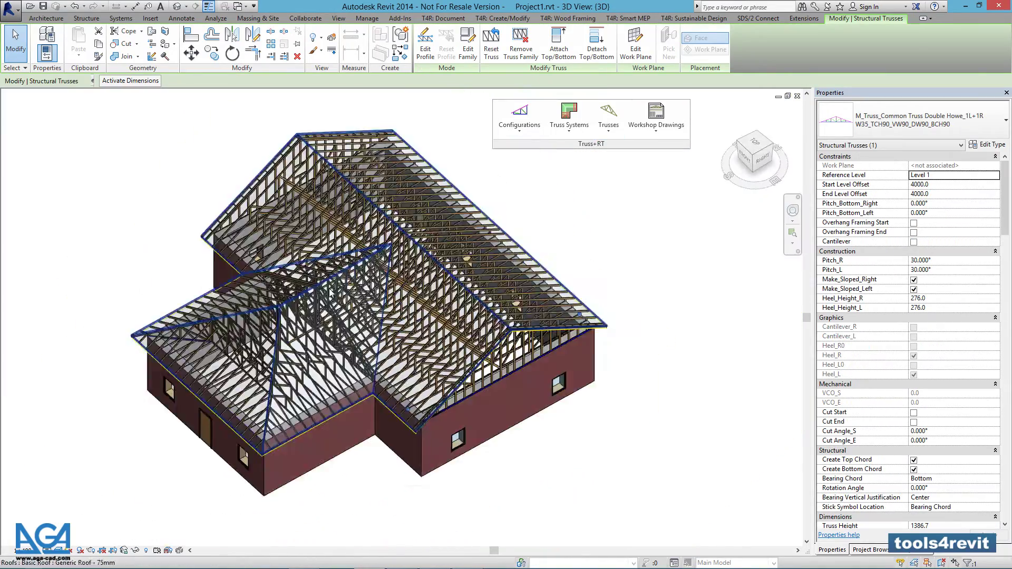
pyautogui.scroll(5, 359, 406)
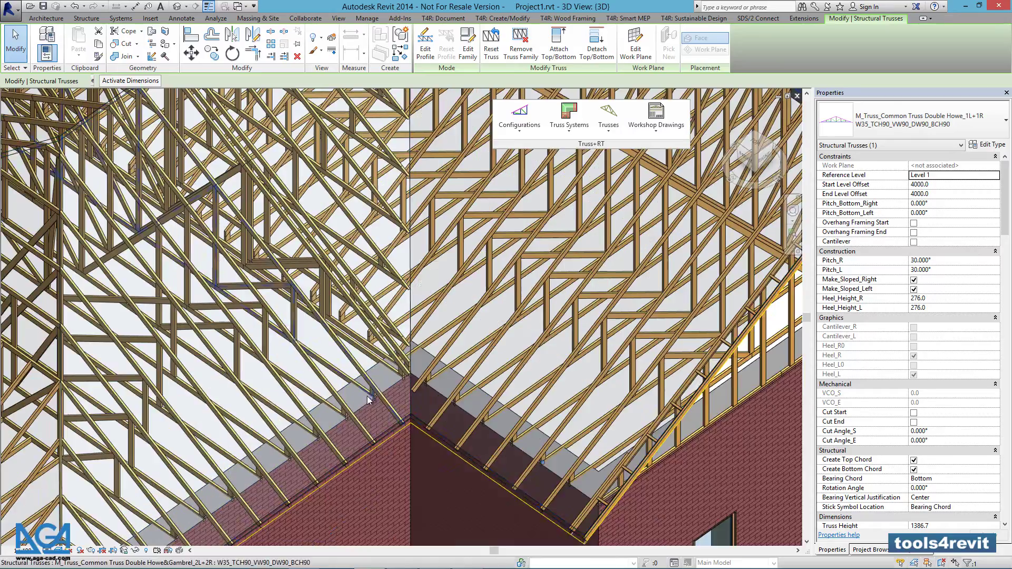
pyautogui.moveTo(409, 211); pyautogui.dragTo(377, 292, button='middle')
pyautogui.scroll(-8, 377, 290)
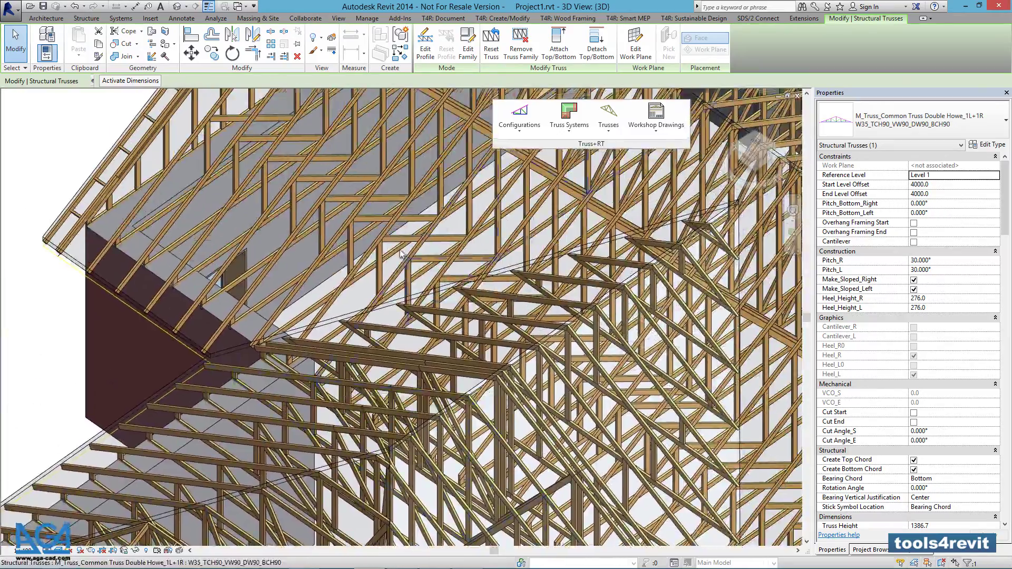